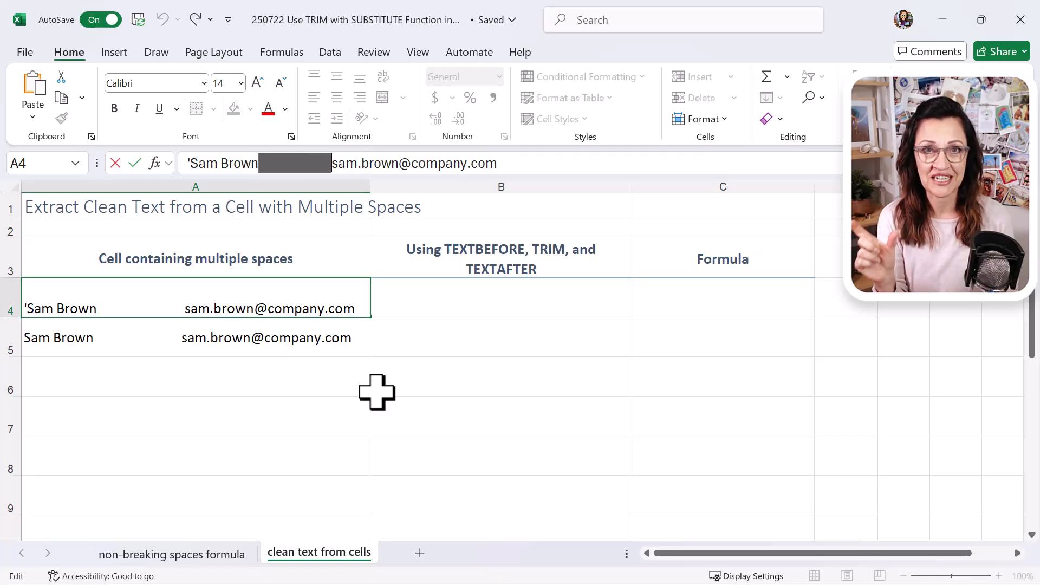
In B4, enter =TEXTBEFORE(A4," ",2) to extract the text before the second space in A4.
click(441, 300)
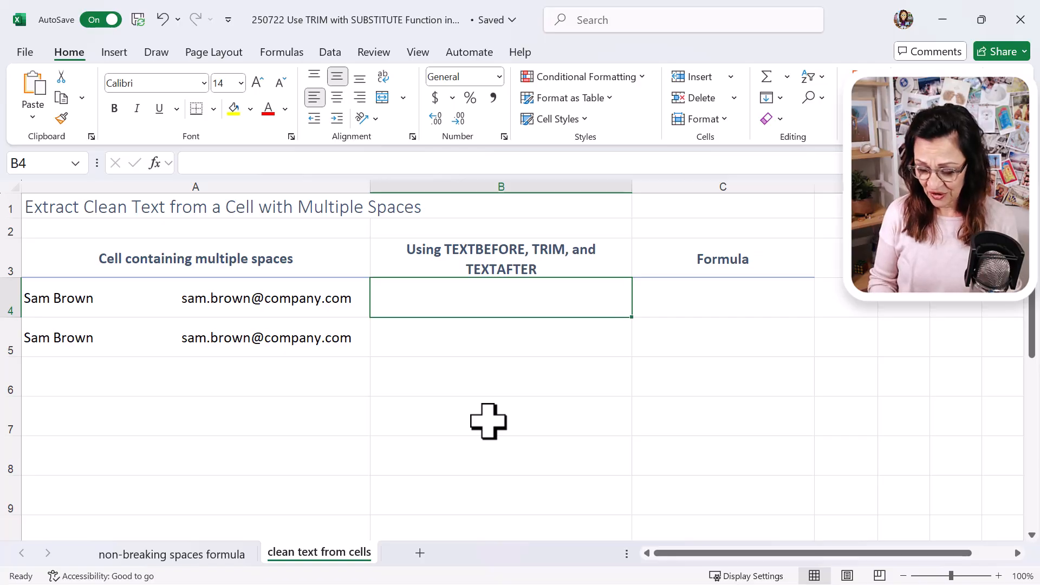
text(=text)
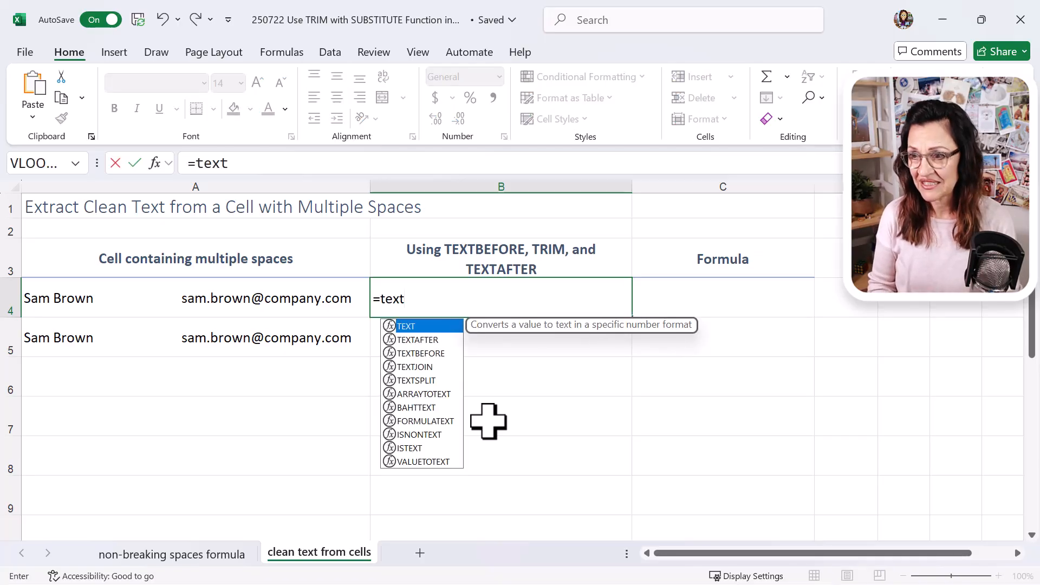
text(be)
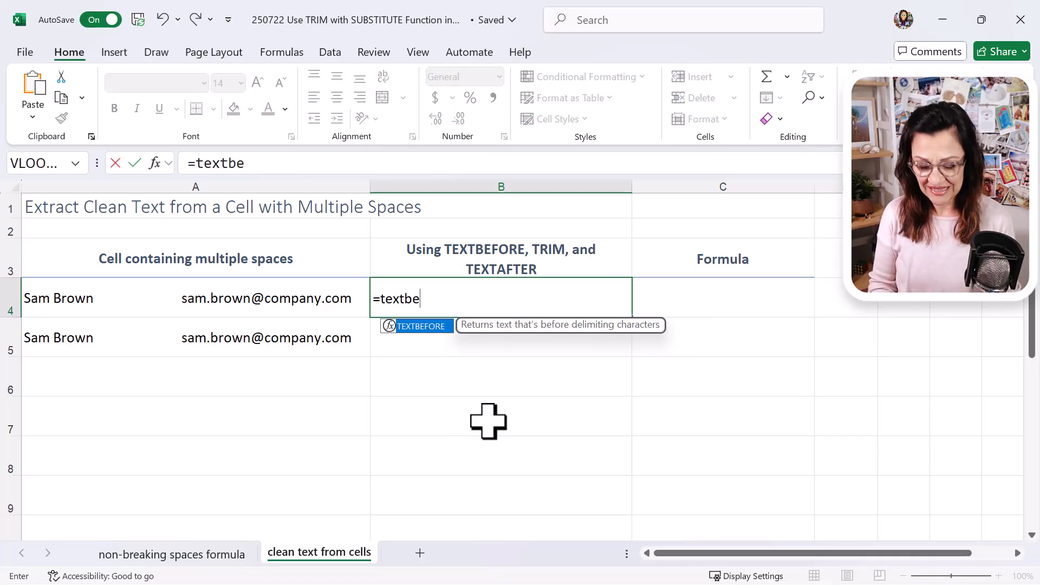
key(Tab)
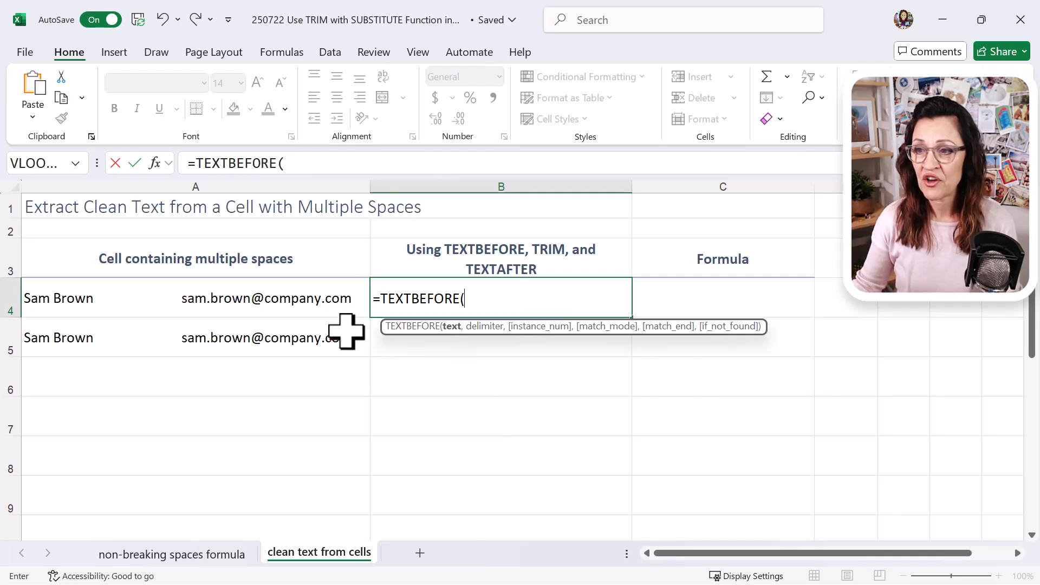
click(304, 297)
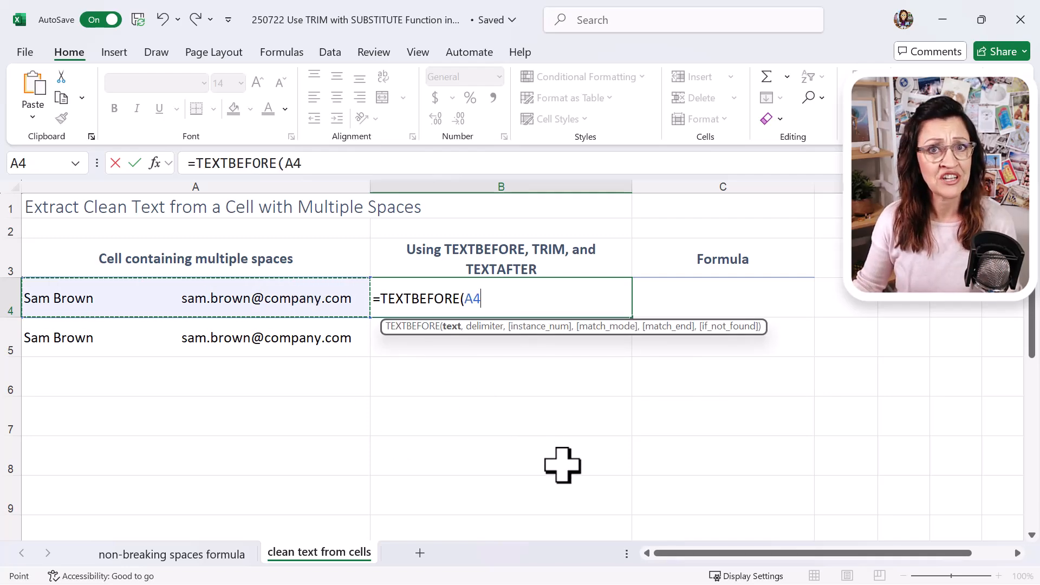
text(,)
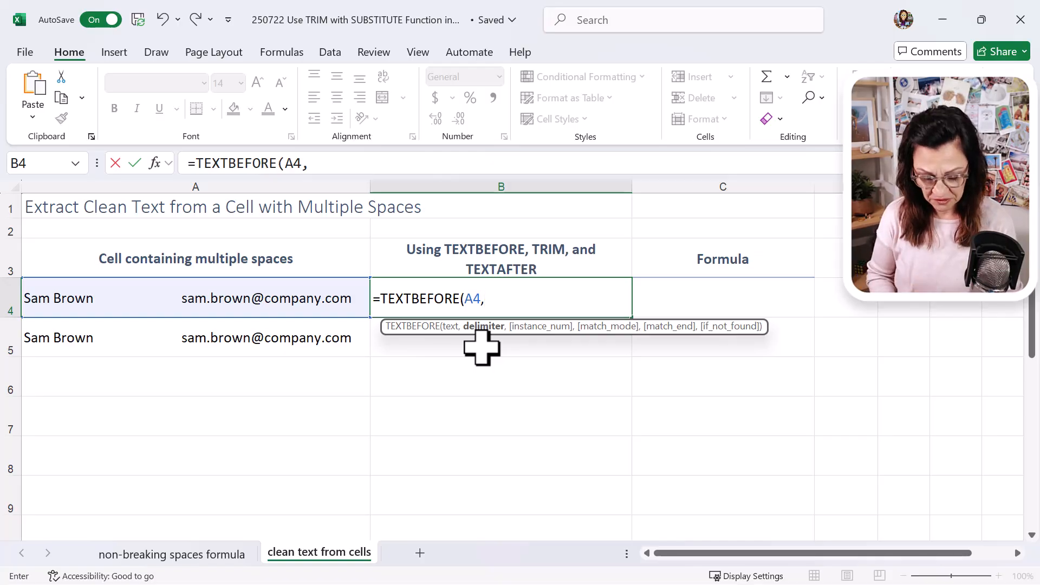
text(")
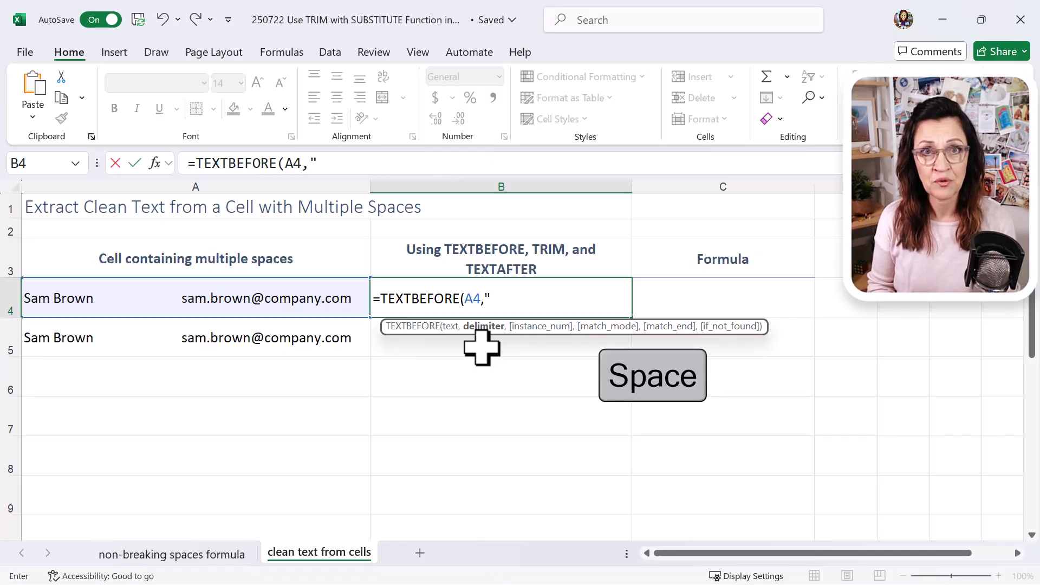
text( ")
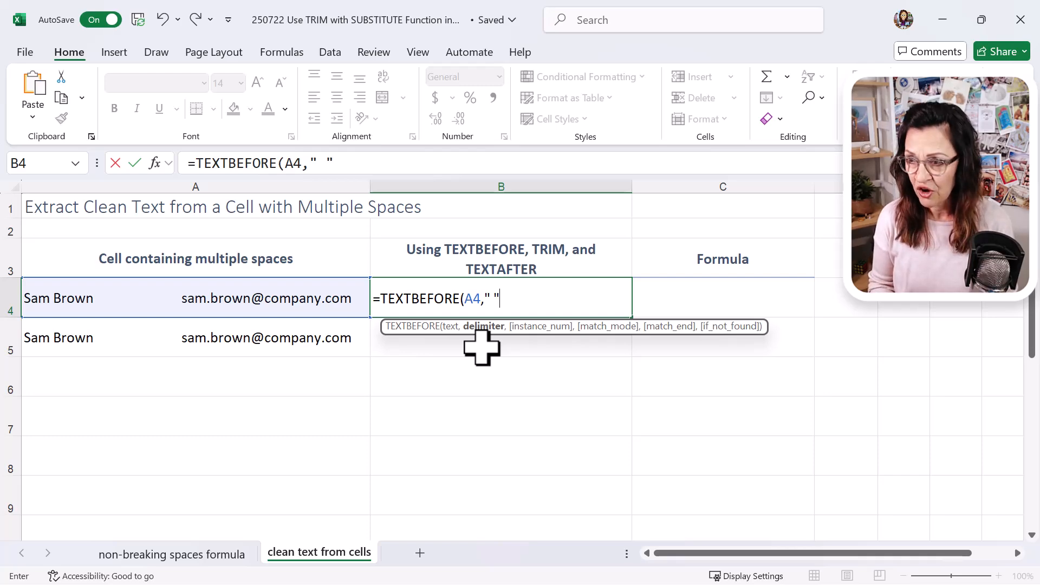
text(,)
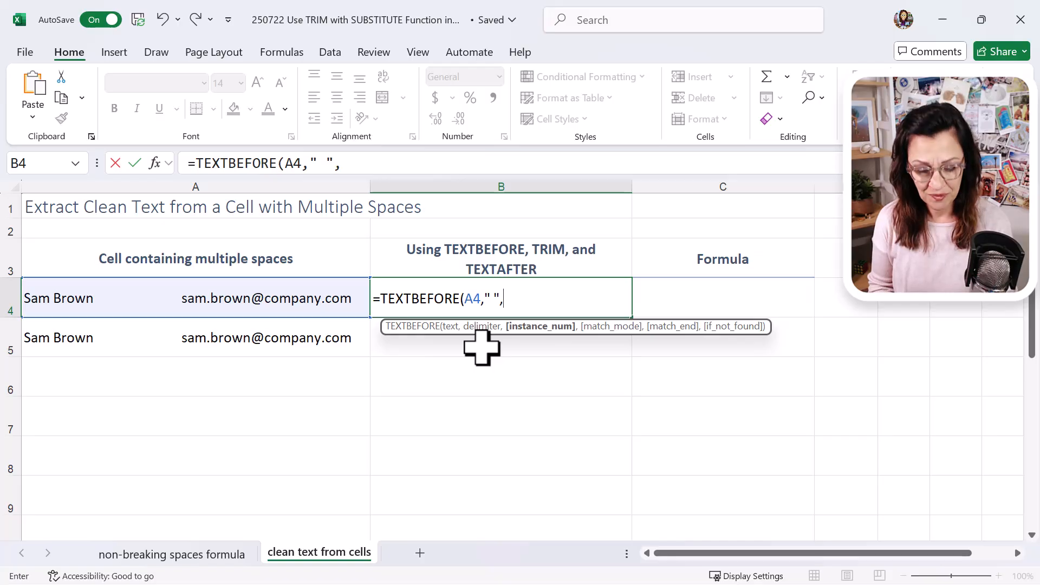
text(2))
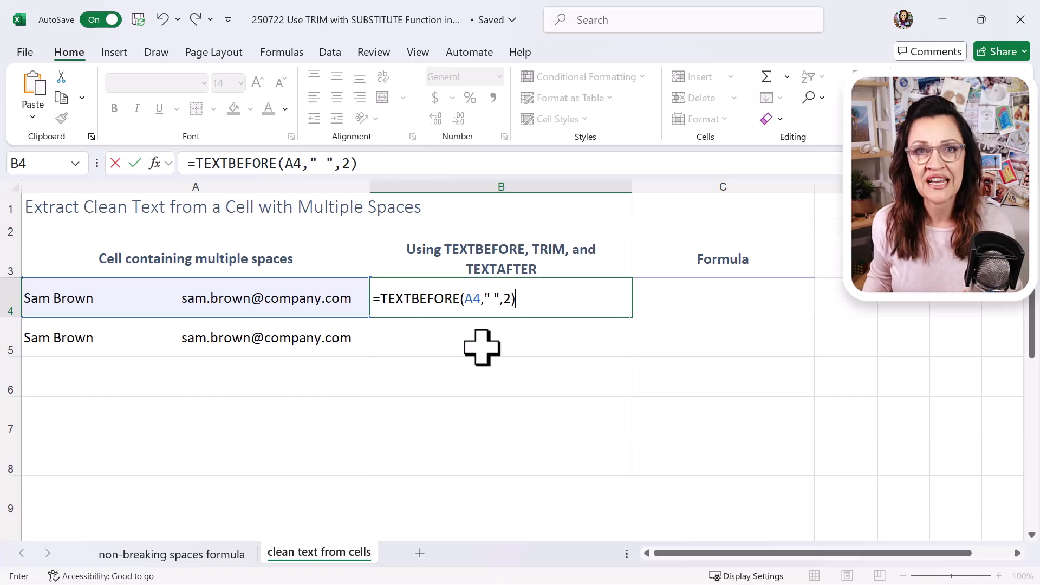
key(Return)
key(Up)
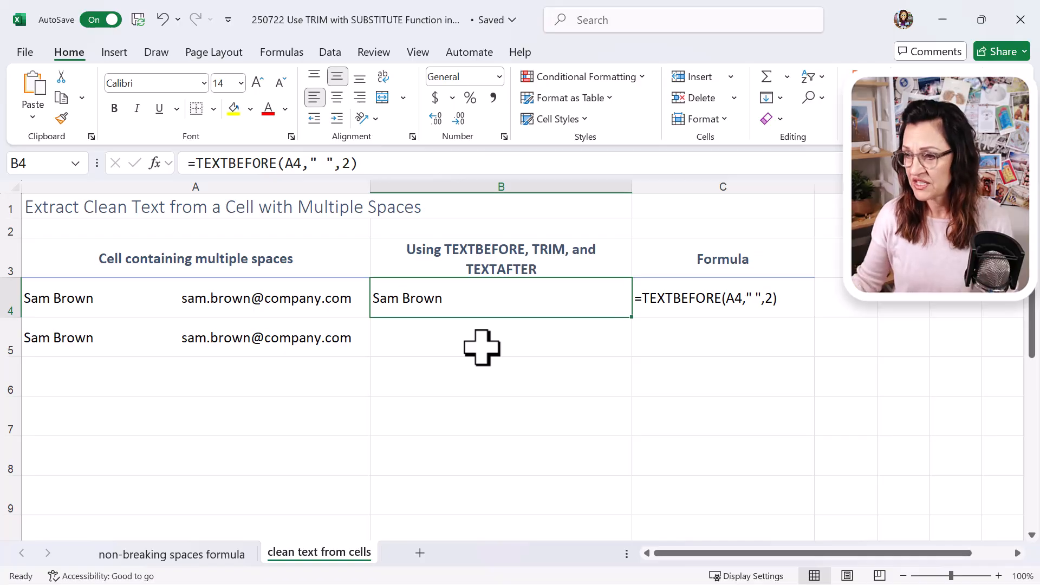
In B5, enter =TRIM(A5) to remove the extra spaces from the text in A5.
click(483, 345)
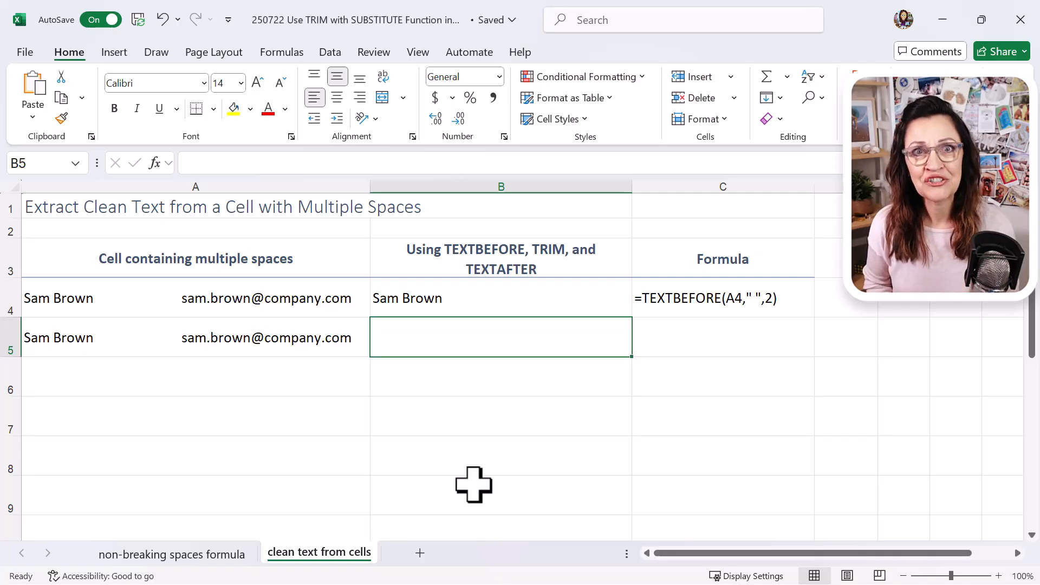
text(=)
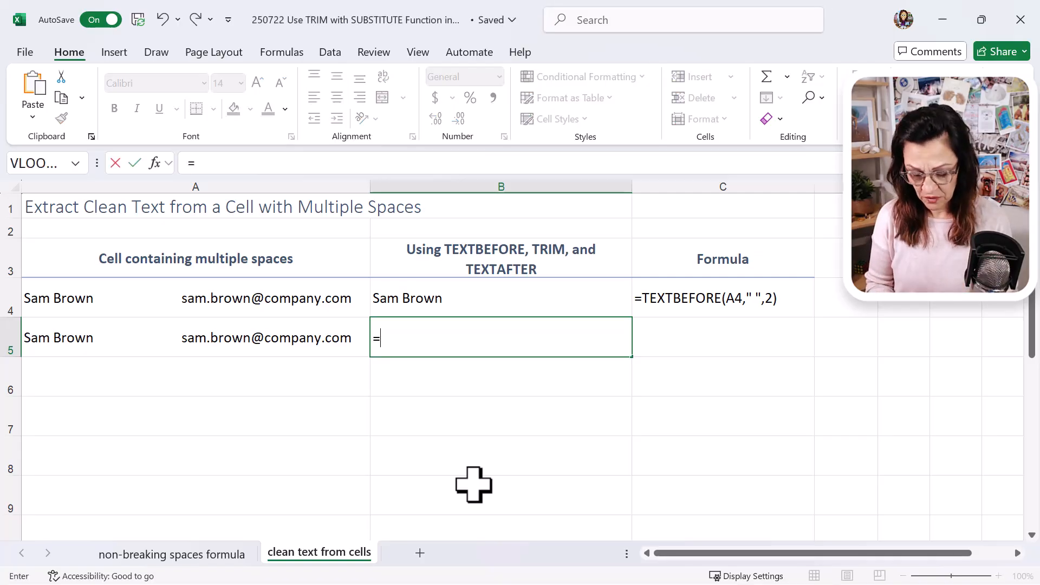
text(trim()
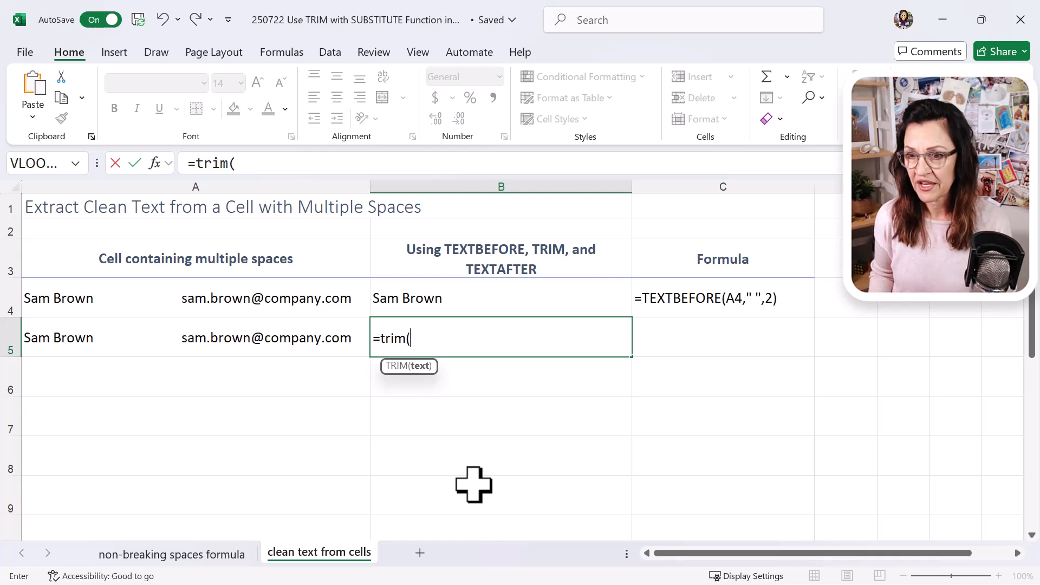
key(Left)
text())
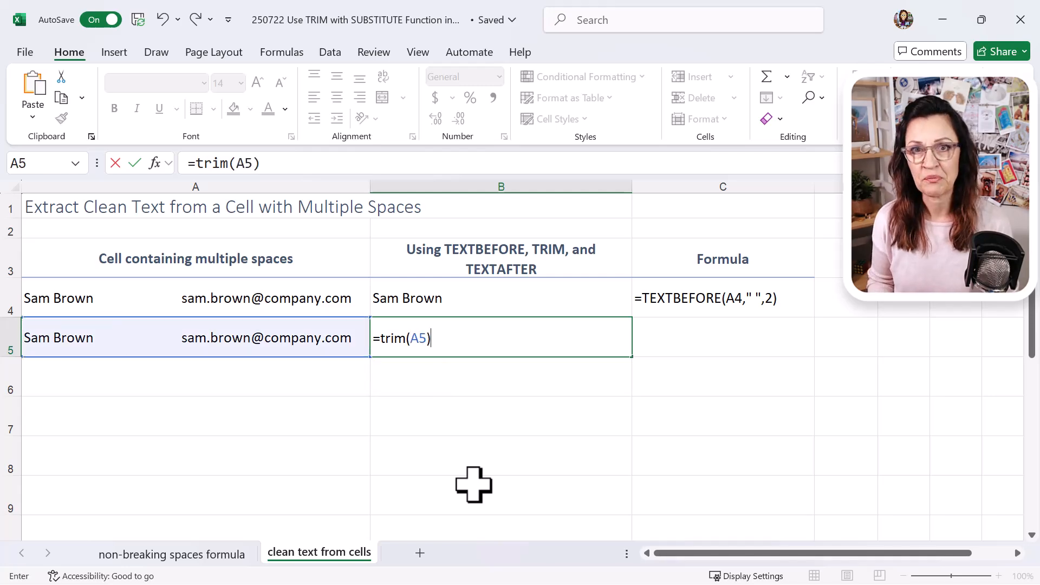
key(Return)
key(Up)
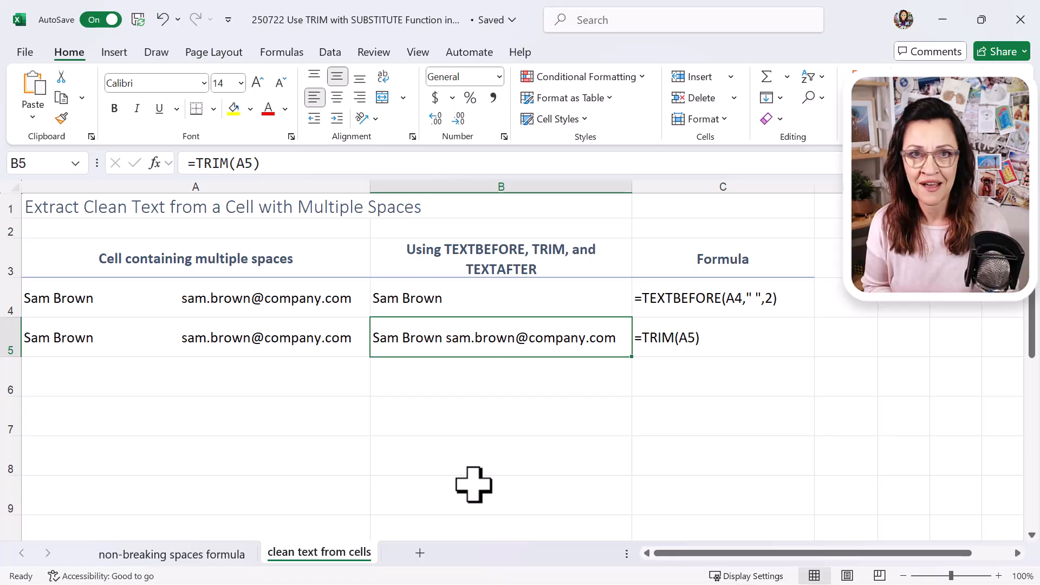
Wrap the TRIM formula in B5 in TEXTAFTER with a space delimiter and instance 2, giving =TEXTAFTER(TRIM(A5)," ",2).
click(198, 163)
text(tex)
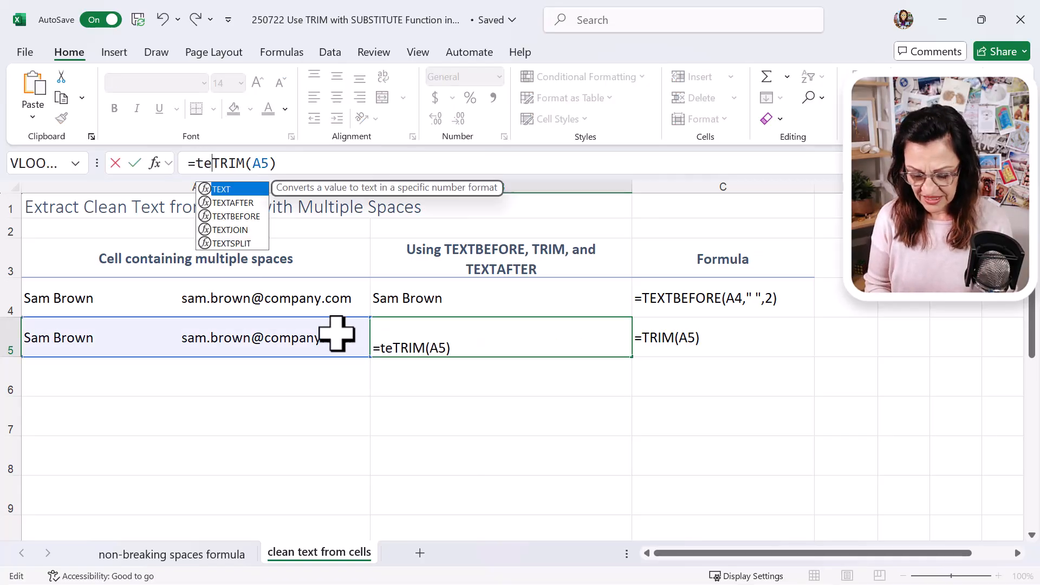
text(tafter)
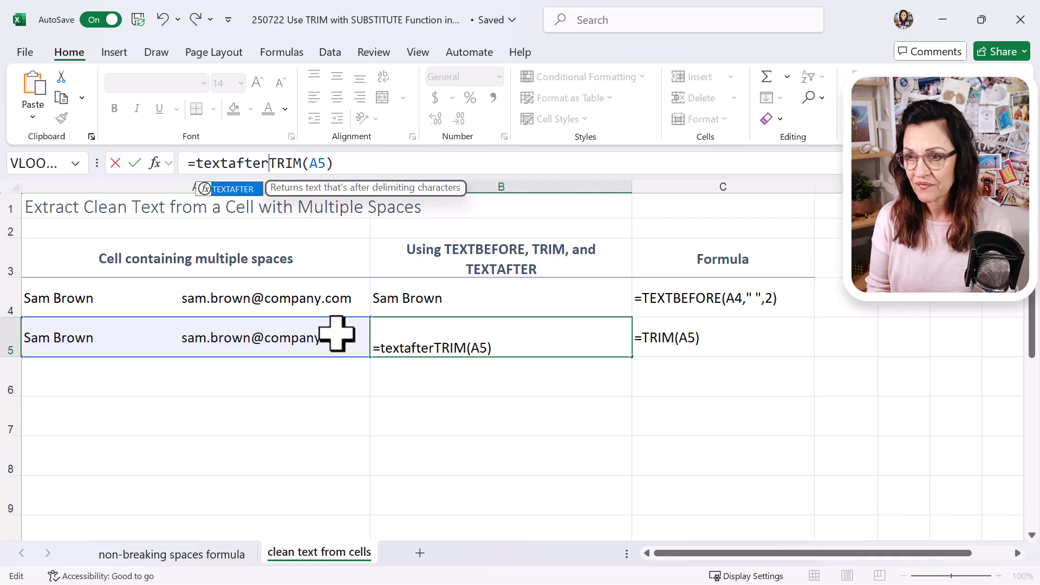
text(()
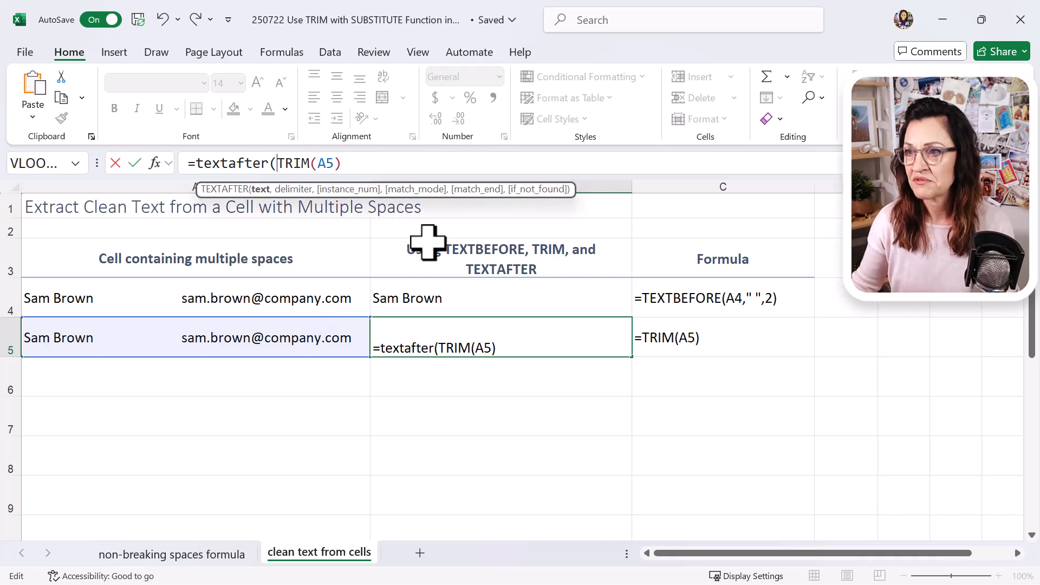
key(End)
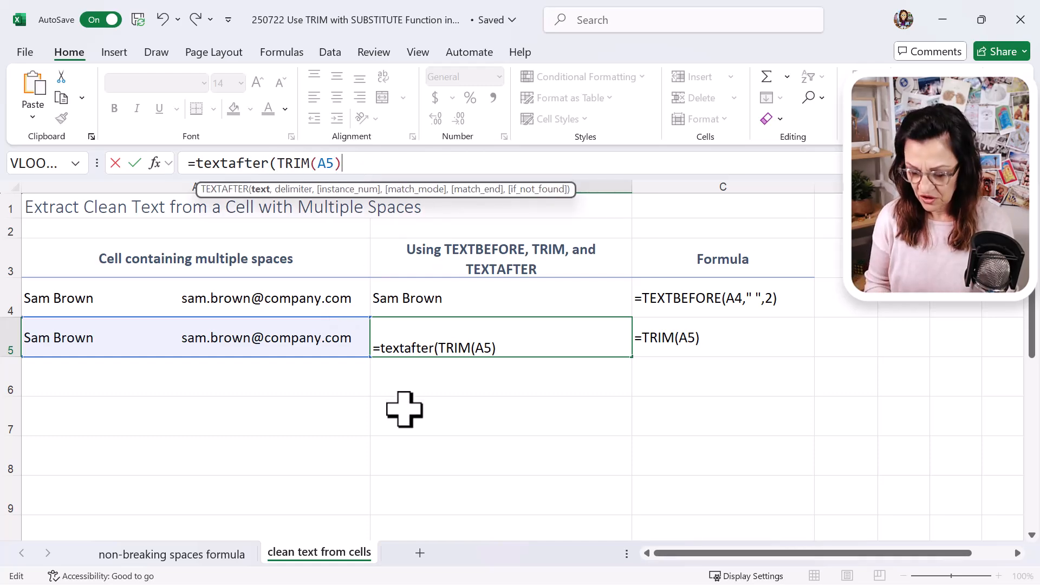
text(,)
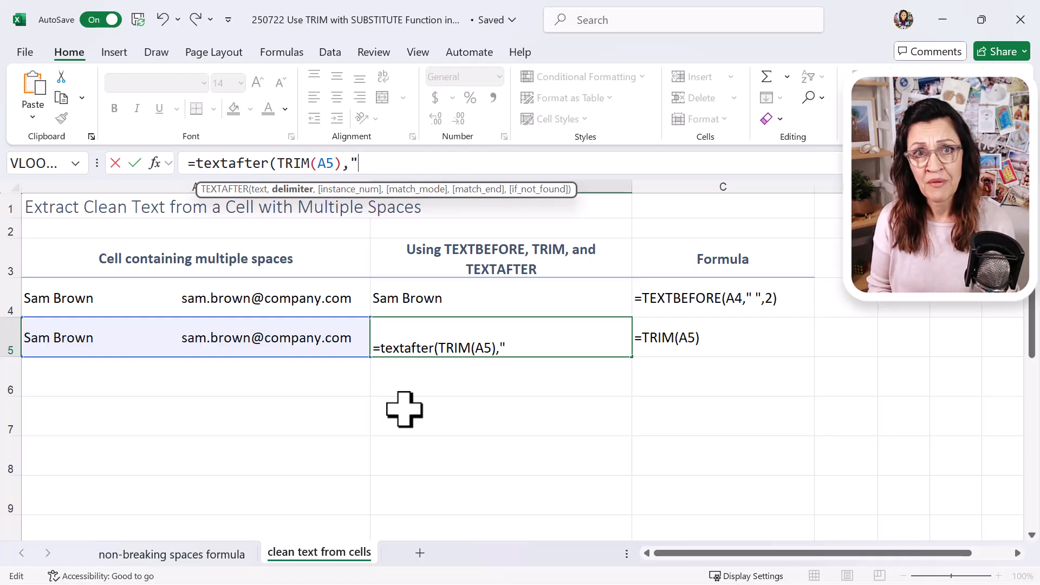
text(" ")
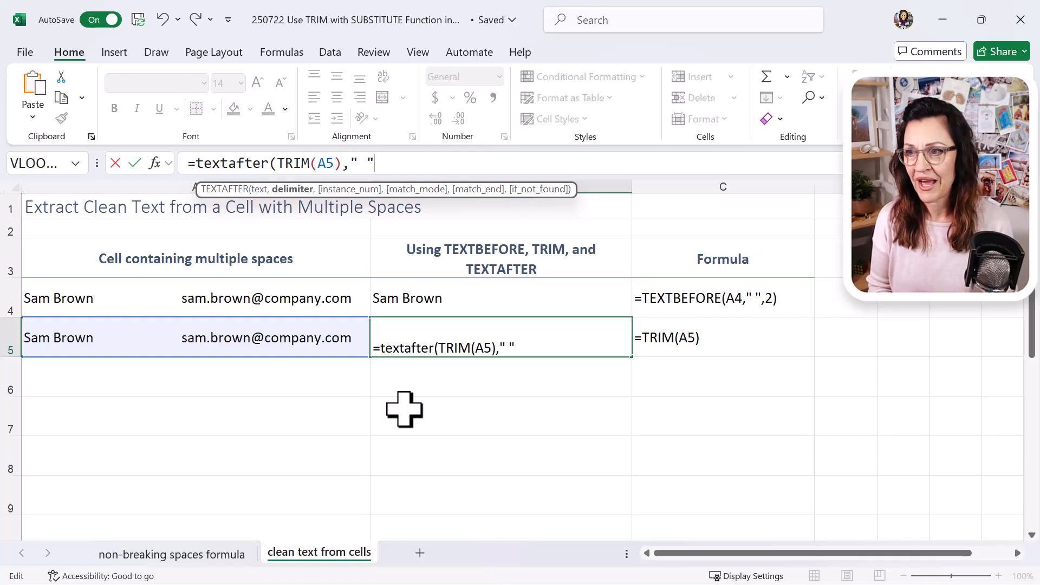
text(,)
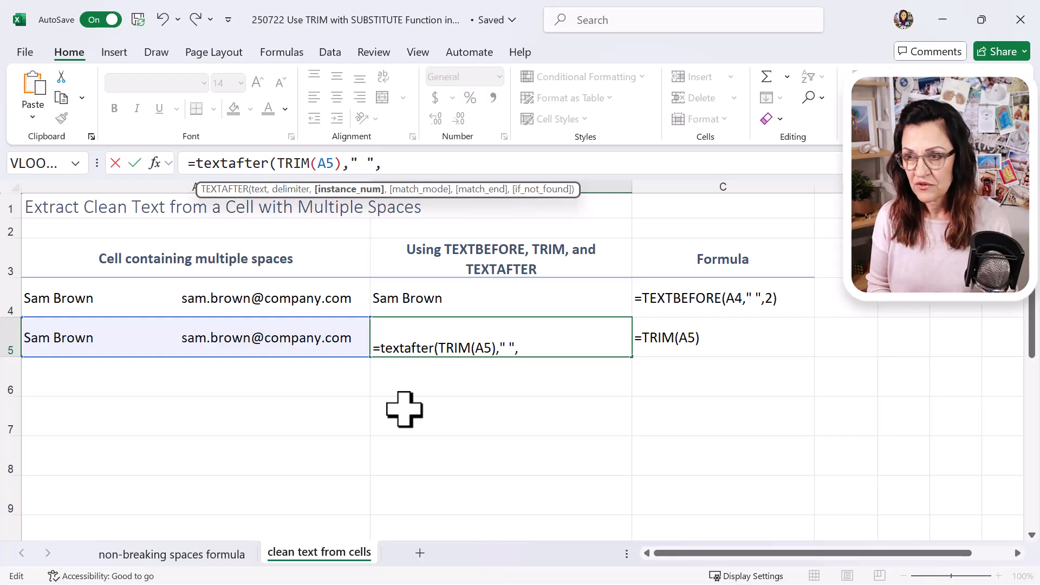
text(2))
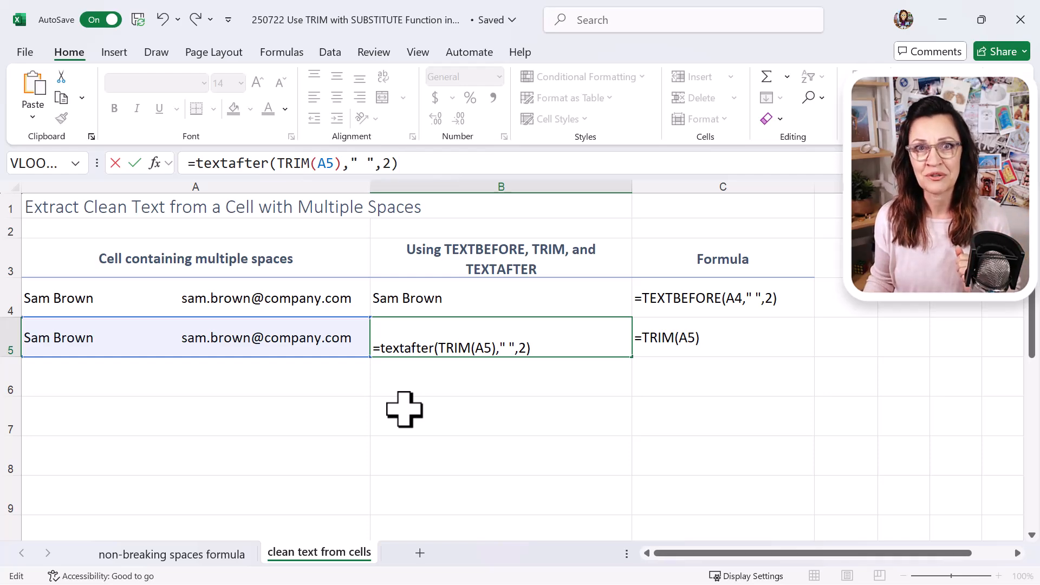
key(Return)
key(Up)
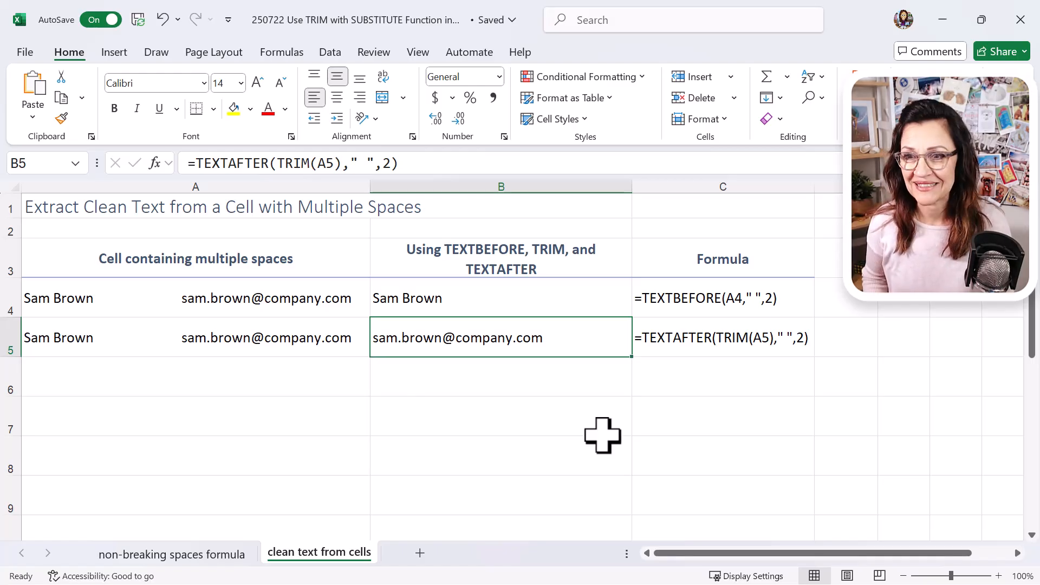
Fill the multi-space text from A5 down into A6.
click(301, 345)
drag(373, 355, 365, 383)
click(285, 376)
In B6, enter =TEXTAFTER(A6," ",-1) to extract the text after the last space in A6.
click(467, 376)
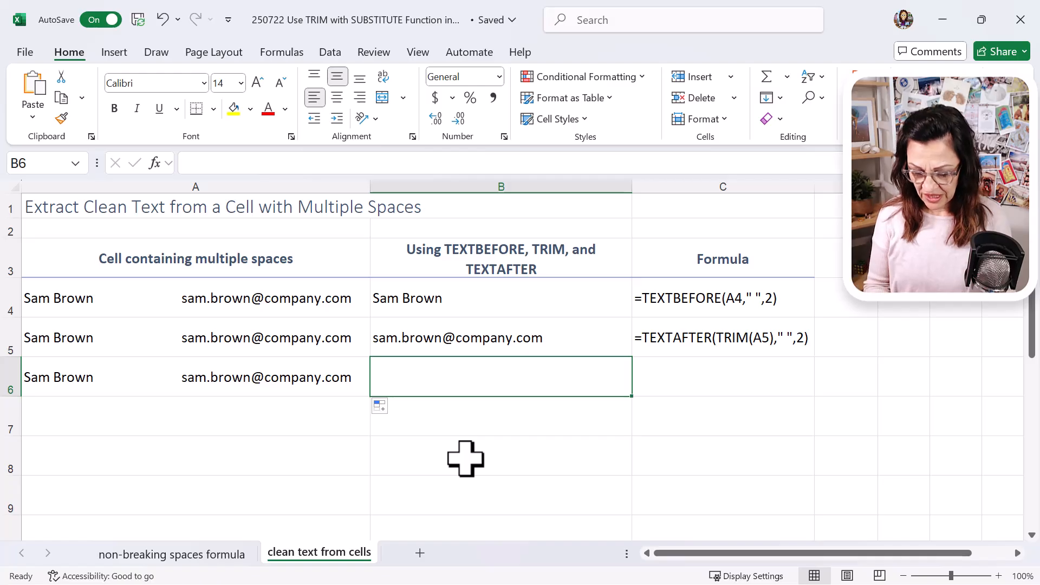
text(=textaf)
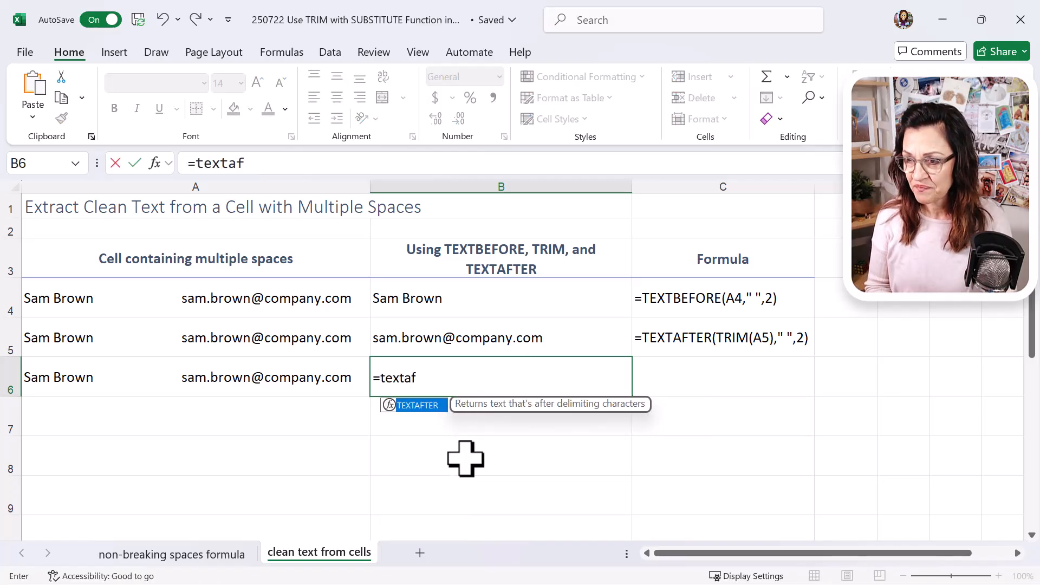
key(Tab)
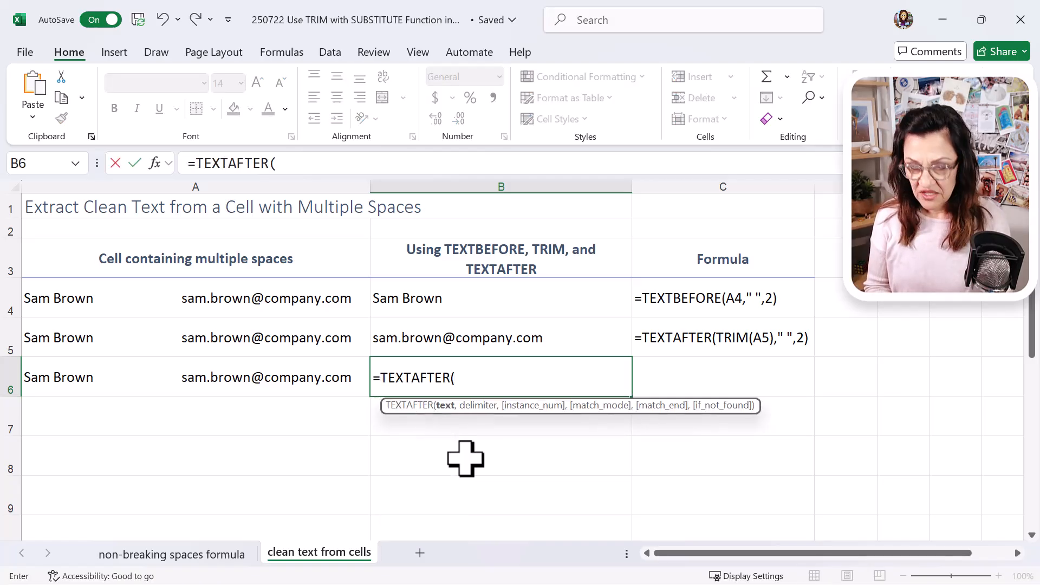
click(314, 376)
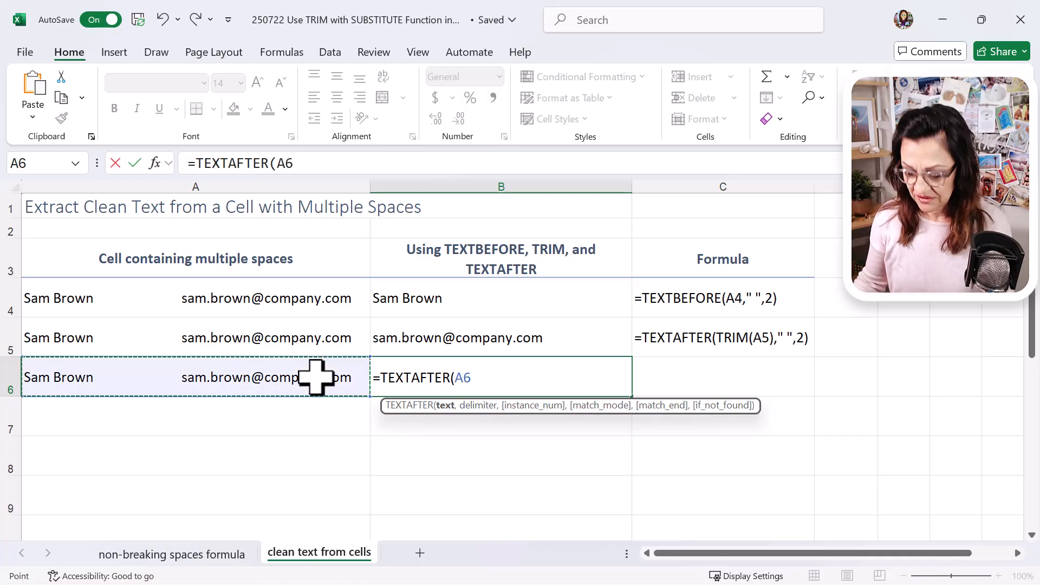
text(,)
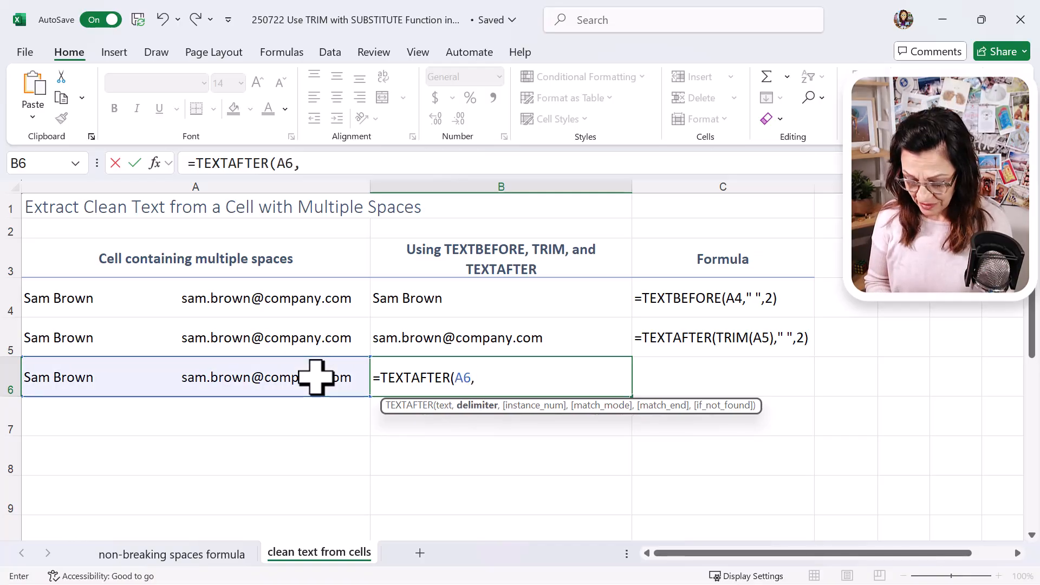
text(")
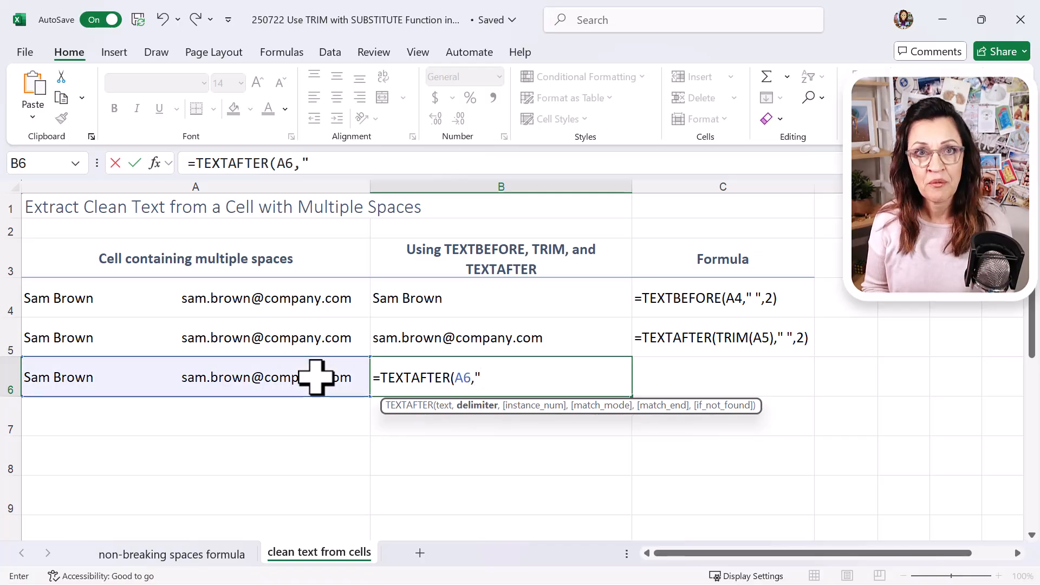
text( ",-1)
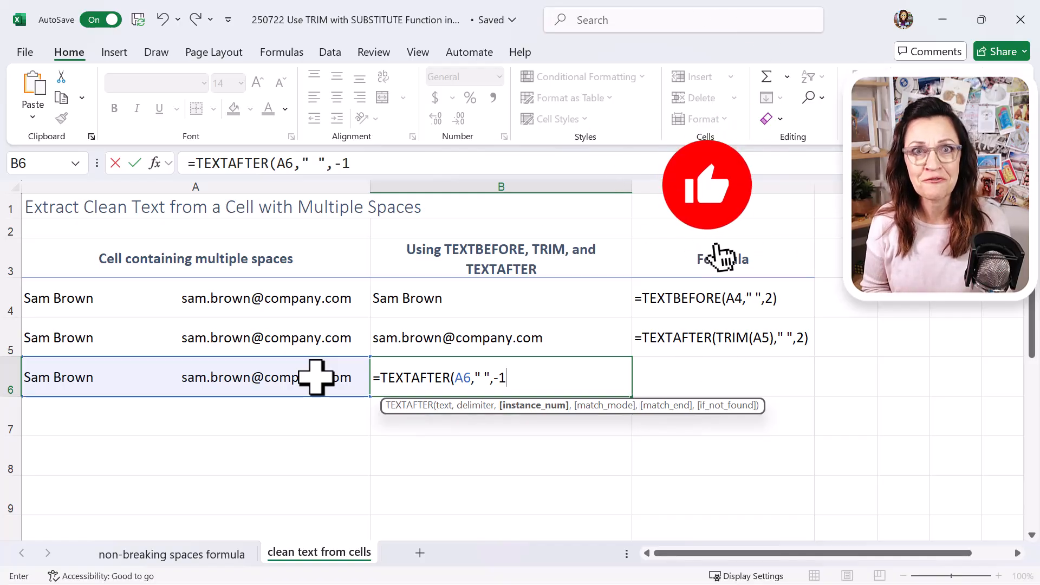
text())
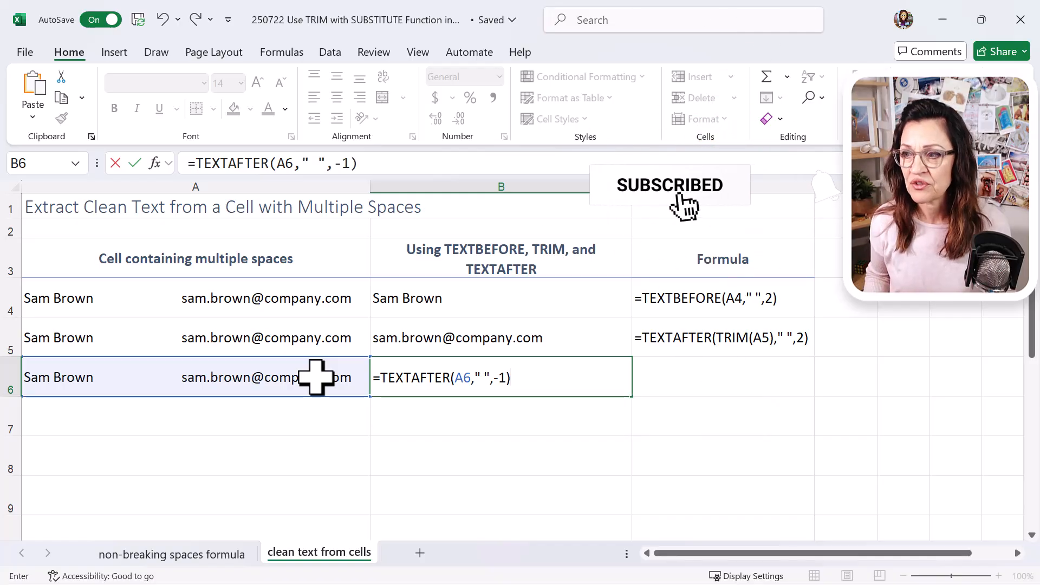
key(Return)
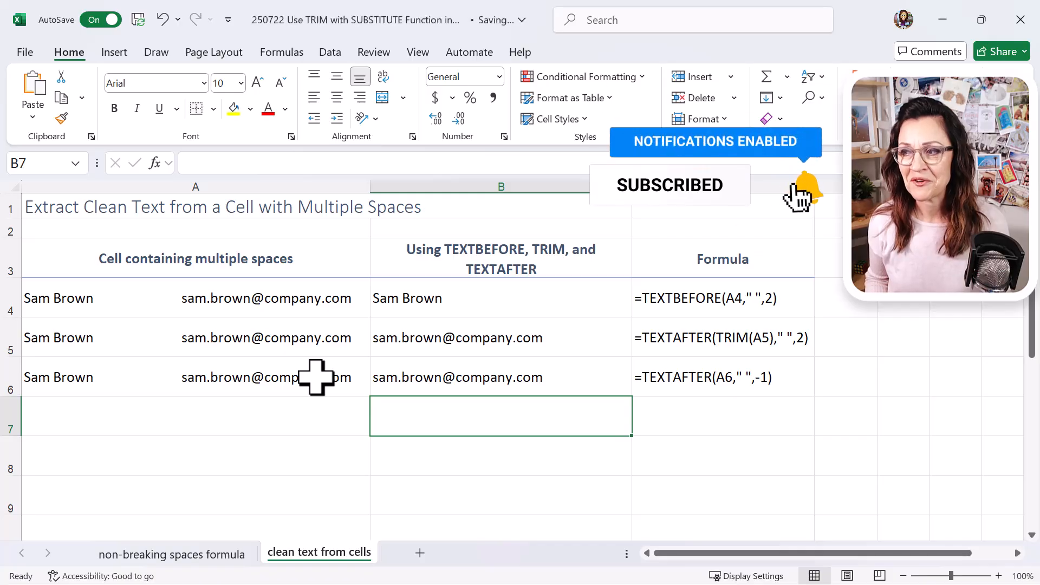
key(Up)
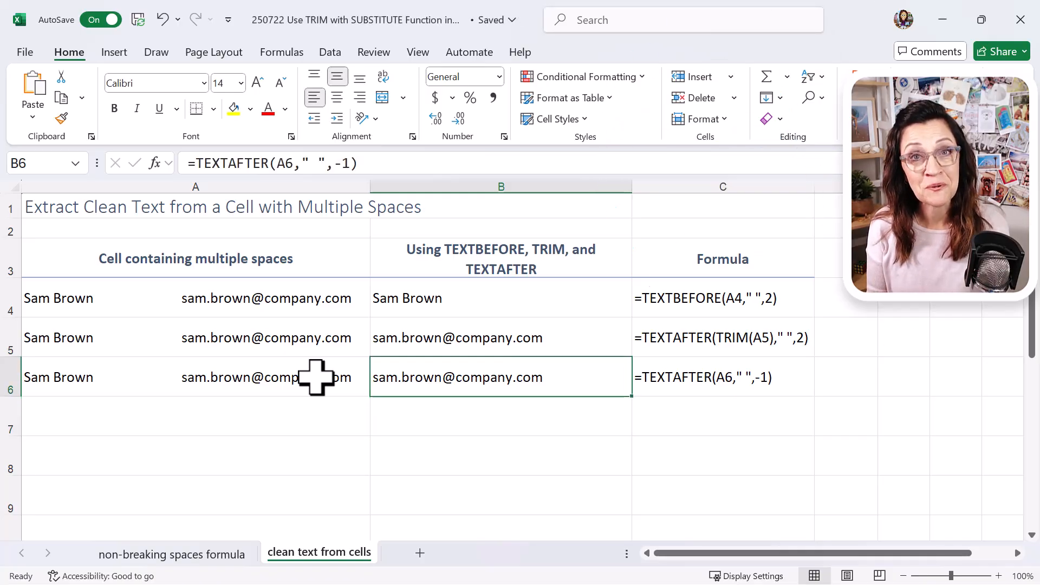